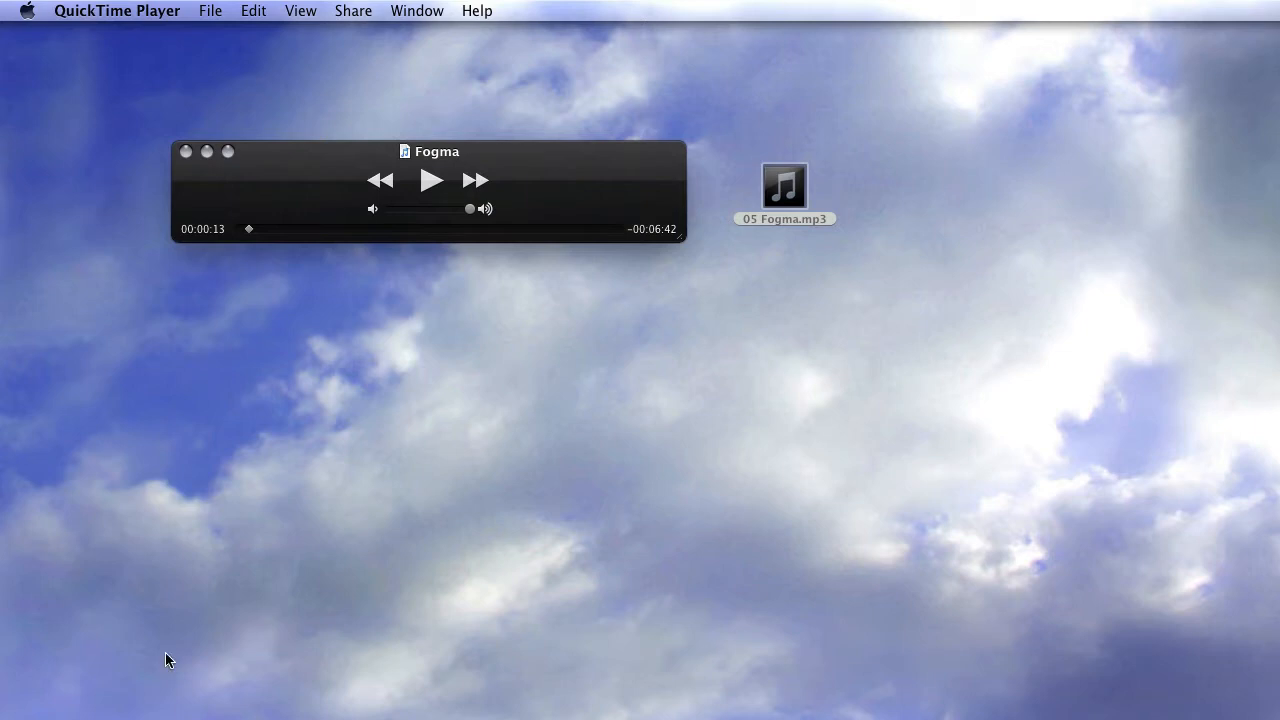
Audition the Fogma track from its beginning in the player
left_click(852, 170)
left_click(852, 170)
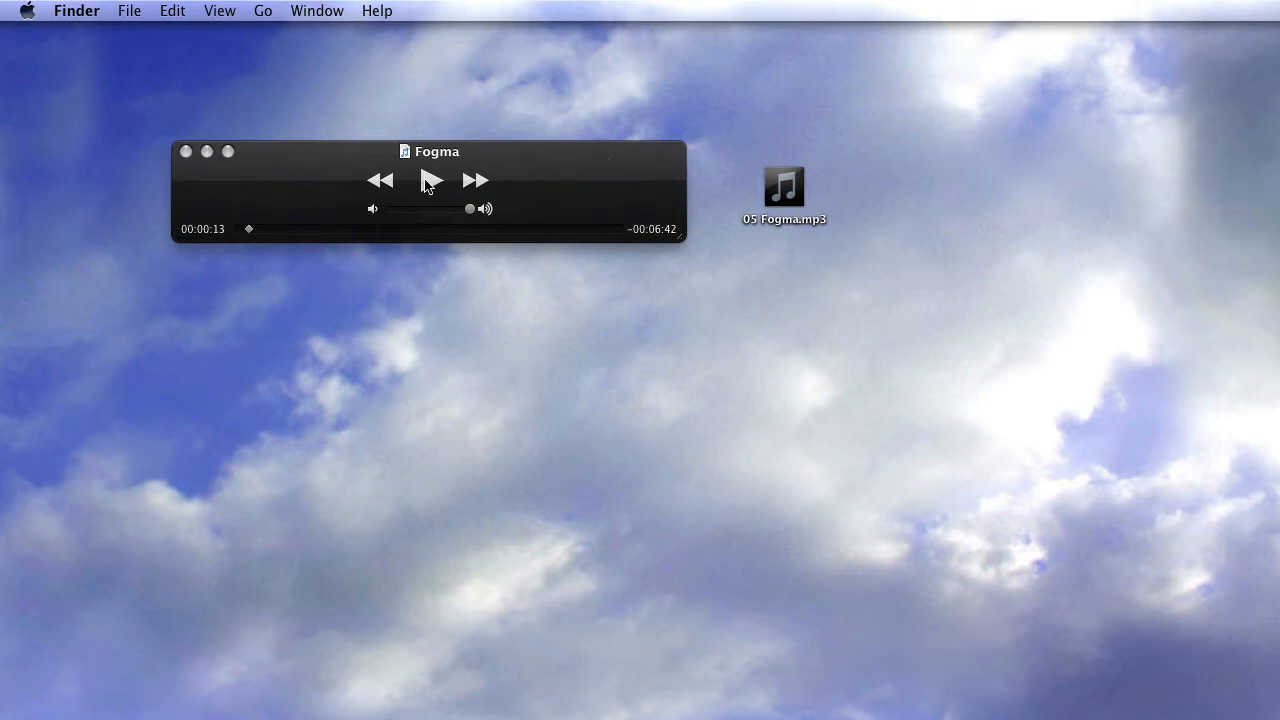
left_click(258, 236)
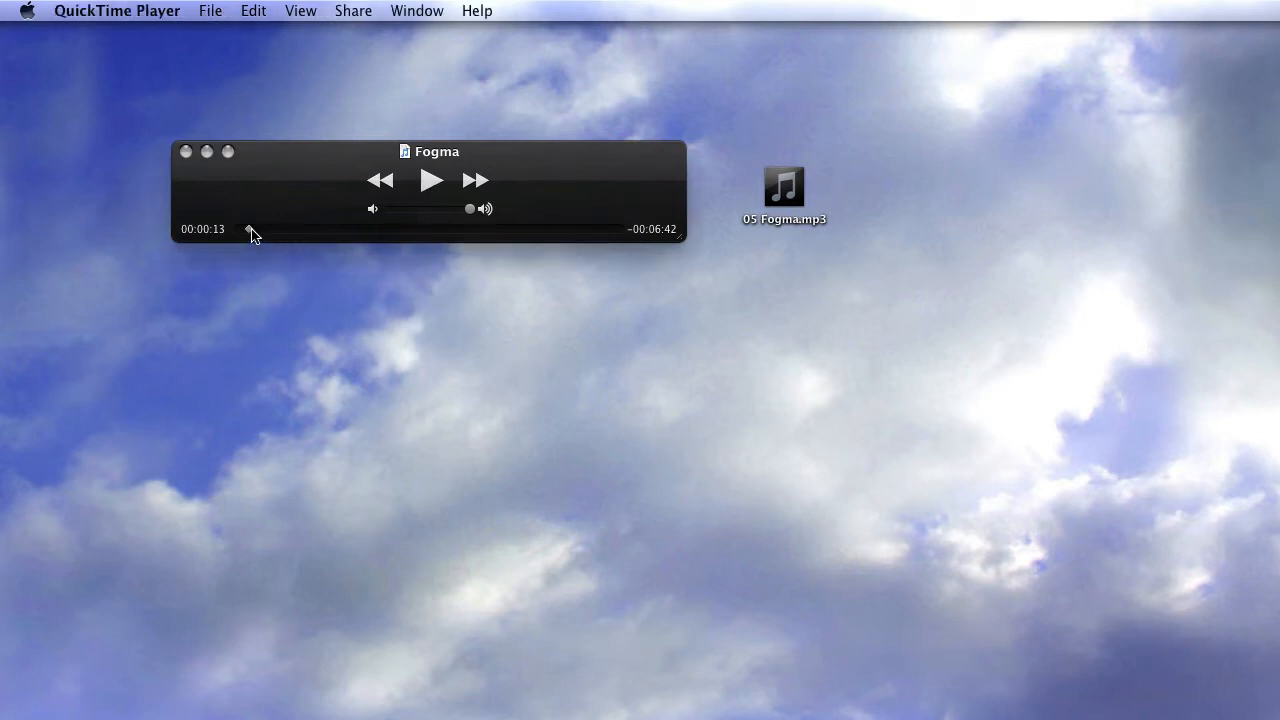
left_click_drag(249, 231, 234, 229)
left_click(430, 183)
left_click(430, 182)
Open 05 Fogma.mp3 in Peak Pro 6 and audition the intro from about 3.3 to 7.7 seconds
left_click(790, 186)
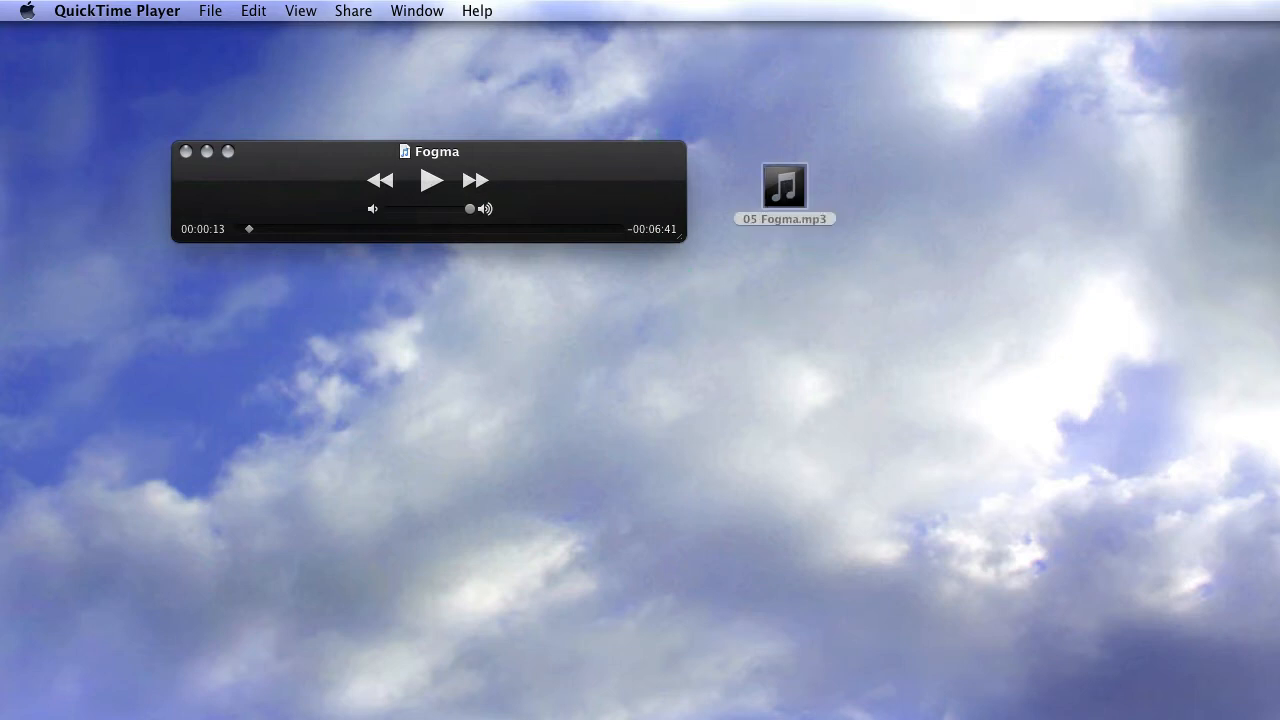
left_click_drag(790, 186, 711, 719)
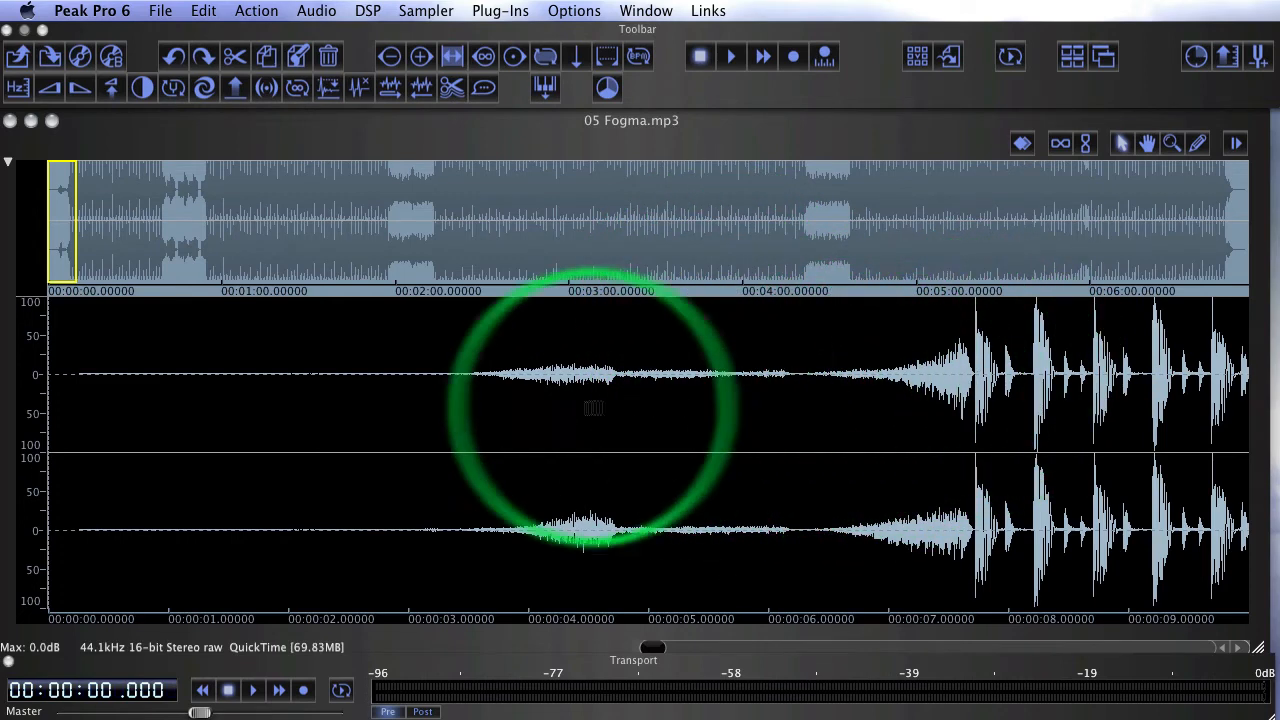
left_click_drag(449, 420, 971, 400)
key("space")
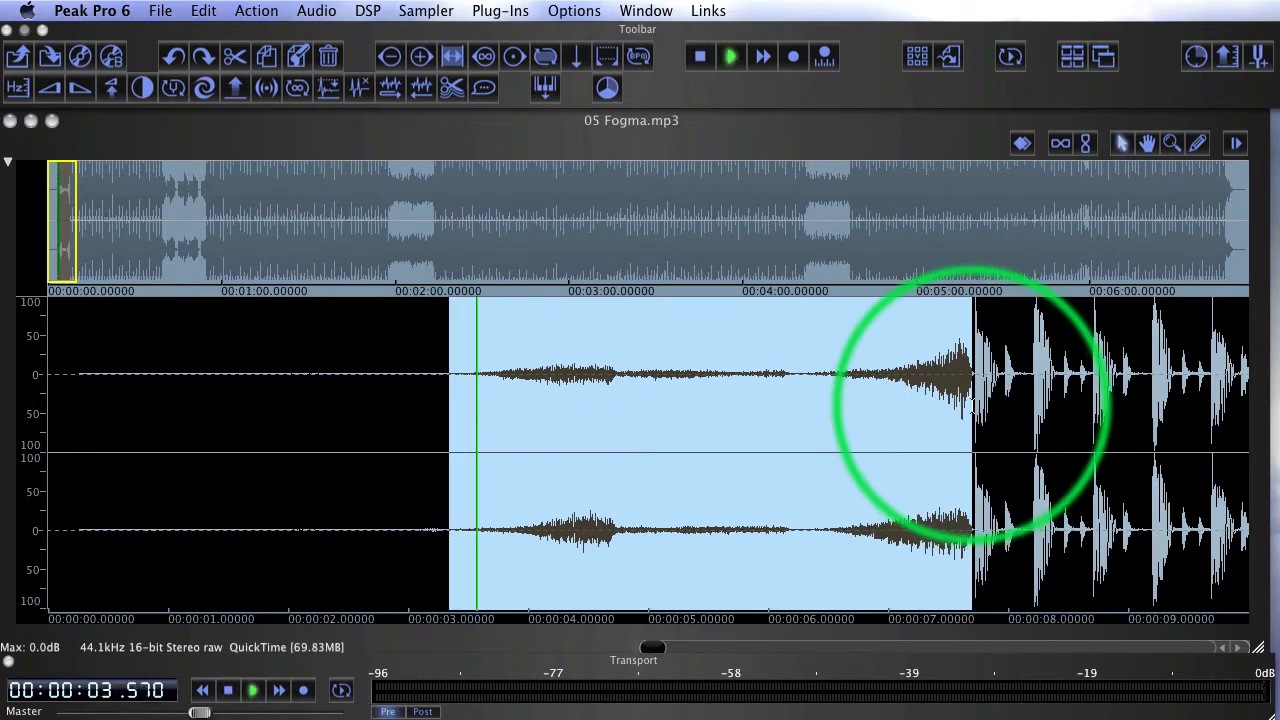
key("space")
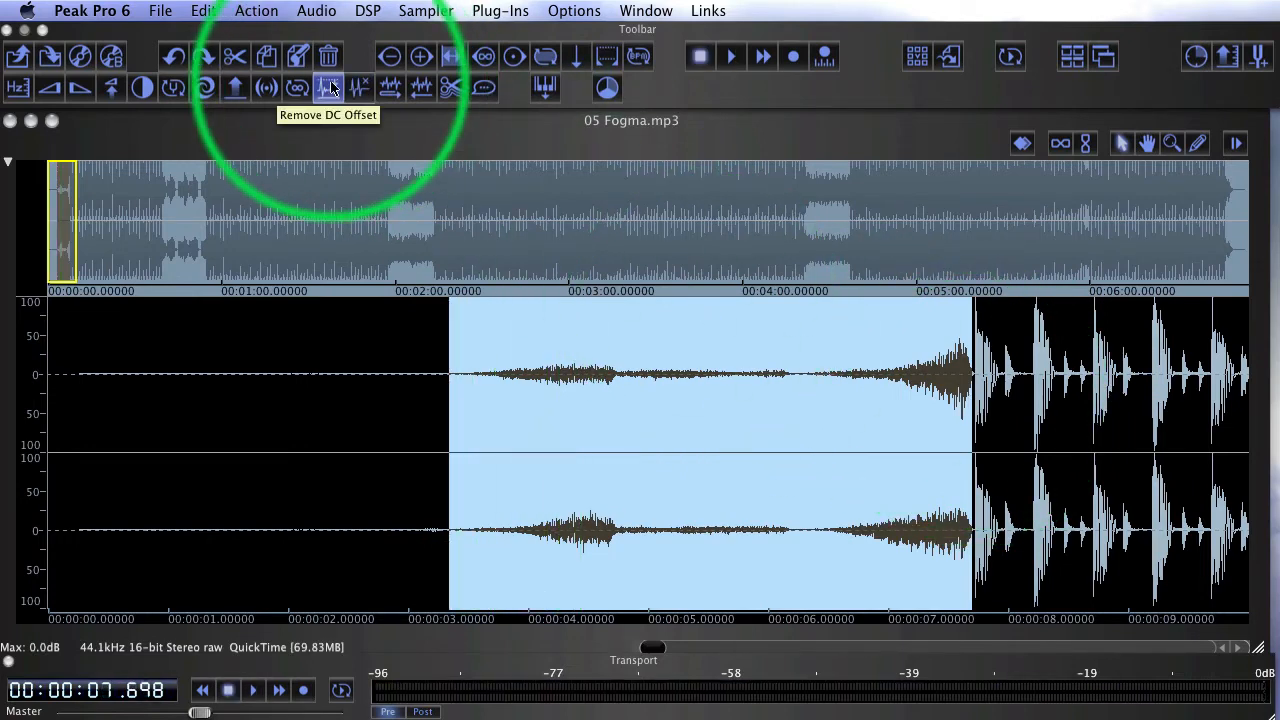
Show the whole waveform, then select about the first 49 seconds and fit that selection to the view
key("super+a")
left_click(453, 60)
left_click(396, 477)
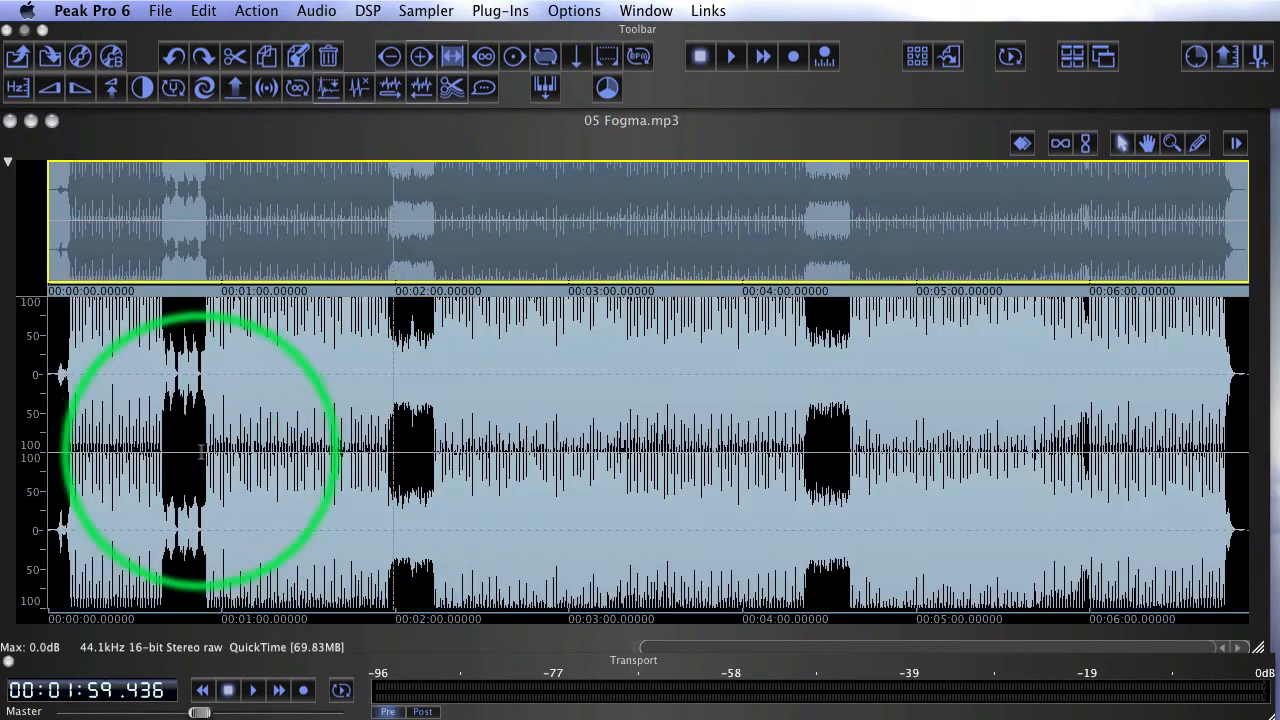
left_click_drag(191, 457, 30, 471)
right_click(155, 401)
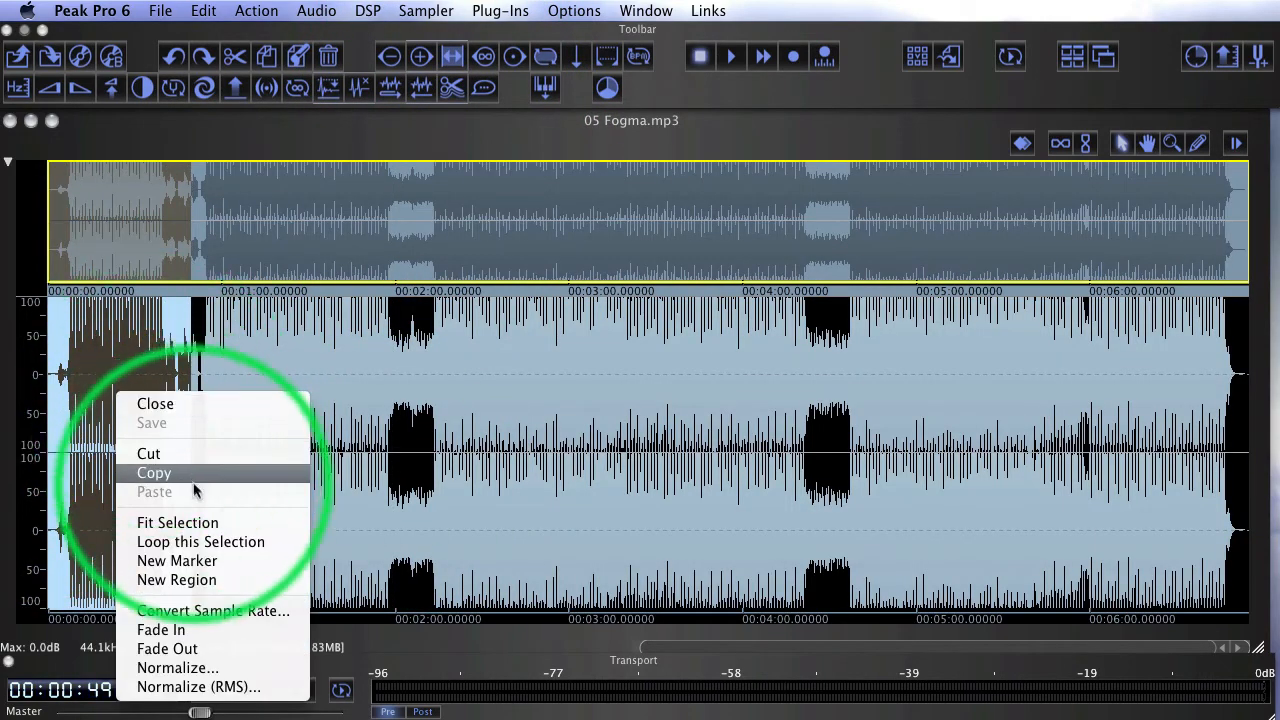
left_click(163, 522)
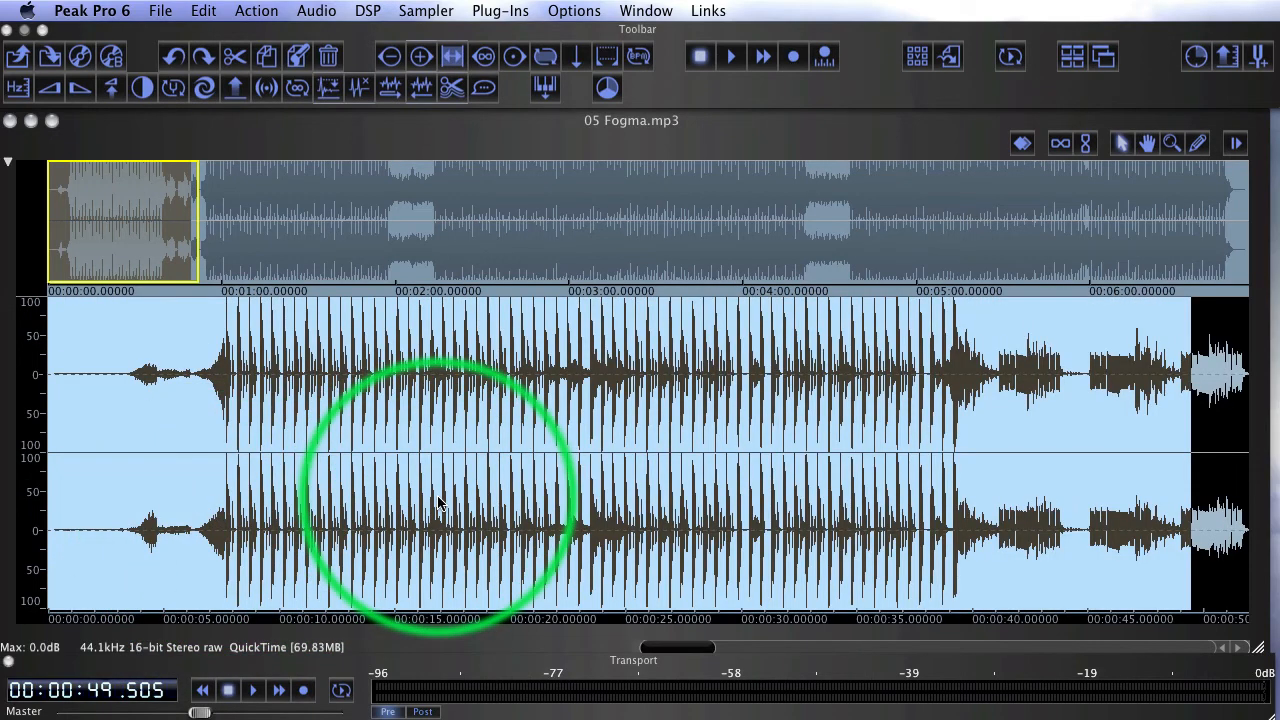
Fit the beat section from about 6 to 41 seconds to the view and audition it
left_click(700, 500)
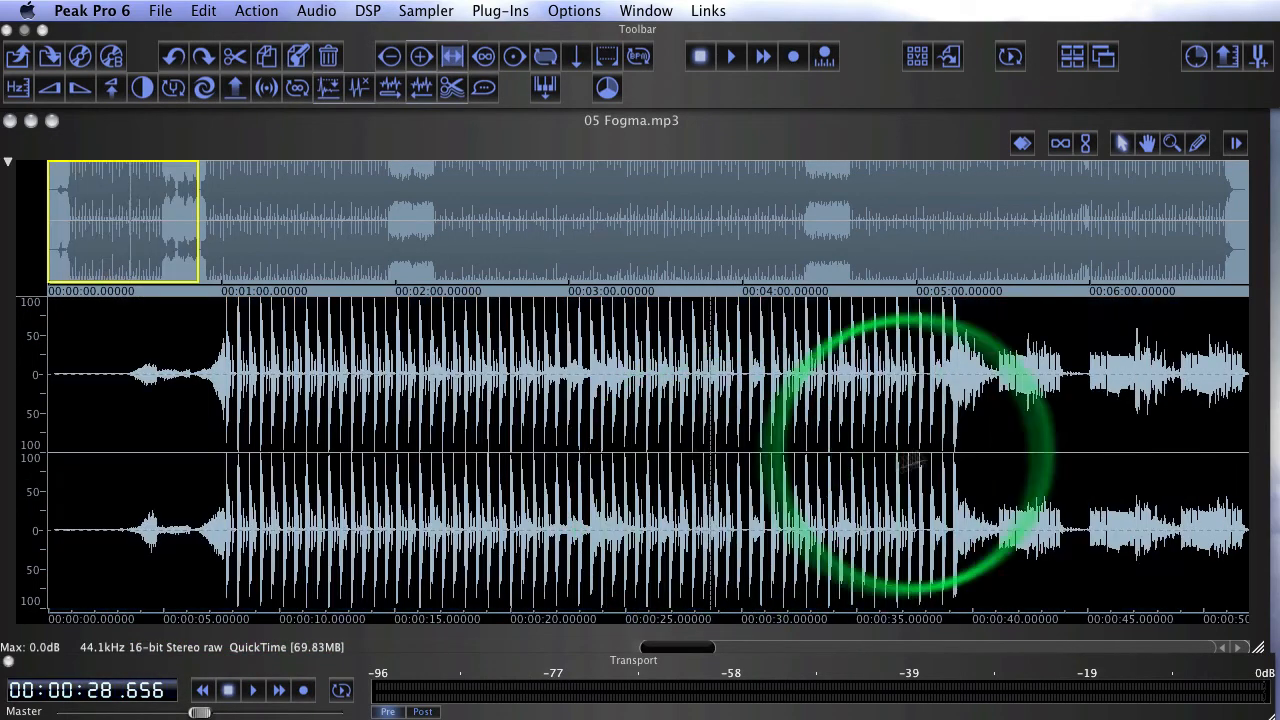
left_click_drag(998, 445, 186, 534)
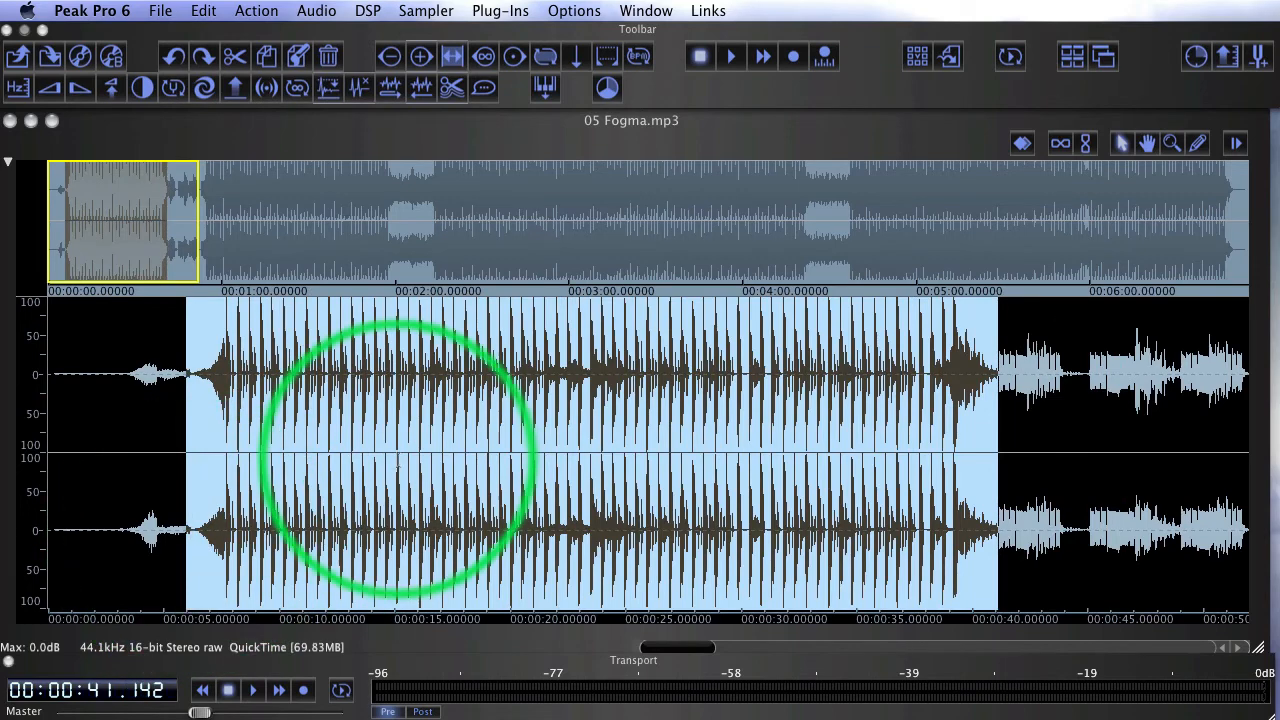
right_click(400, 458)
left_click(440, 585)
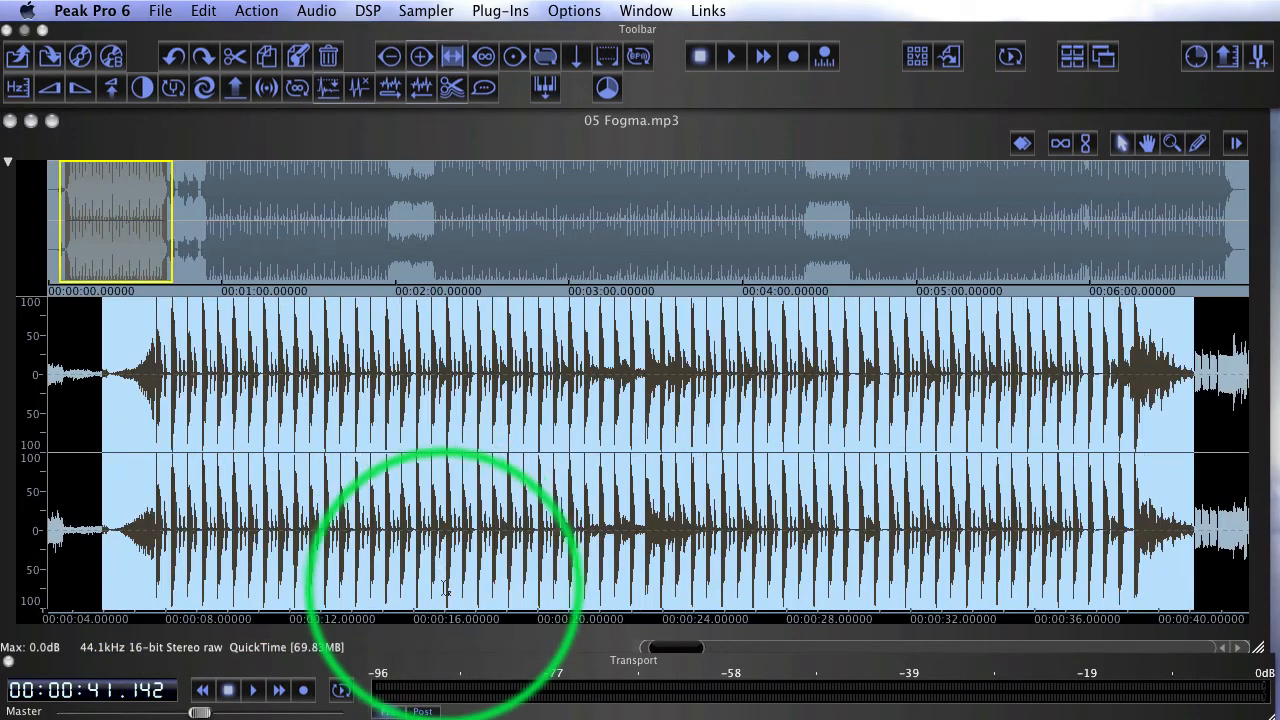
key("space")
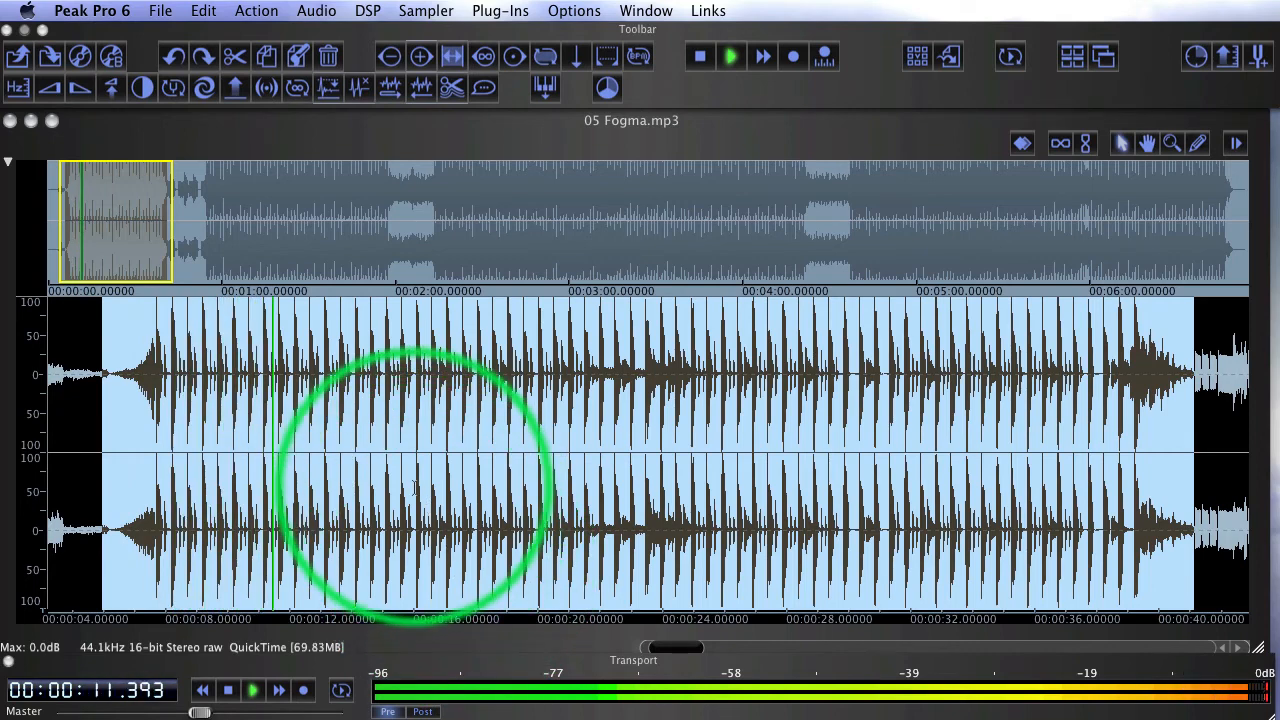
key("space")
Crop the audio to the drum groove from about 11.2 to 18.5 seconds and play the cropped loop
left_click_drag(266, 388, 490, 425)
key("space")
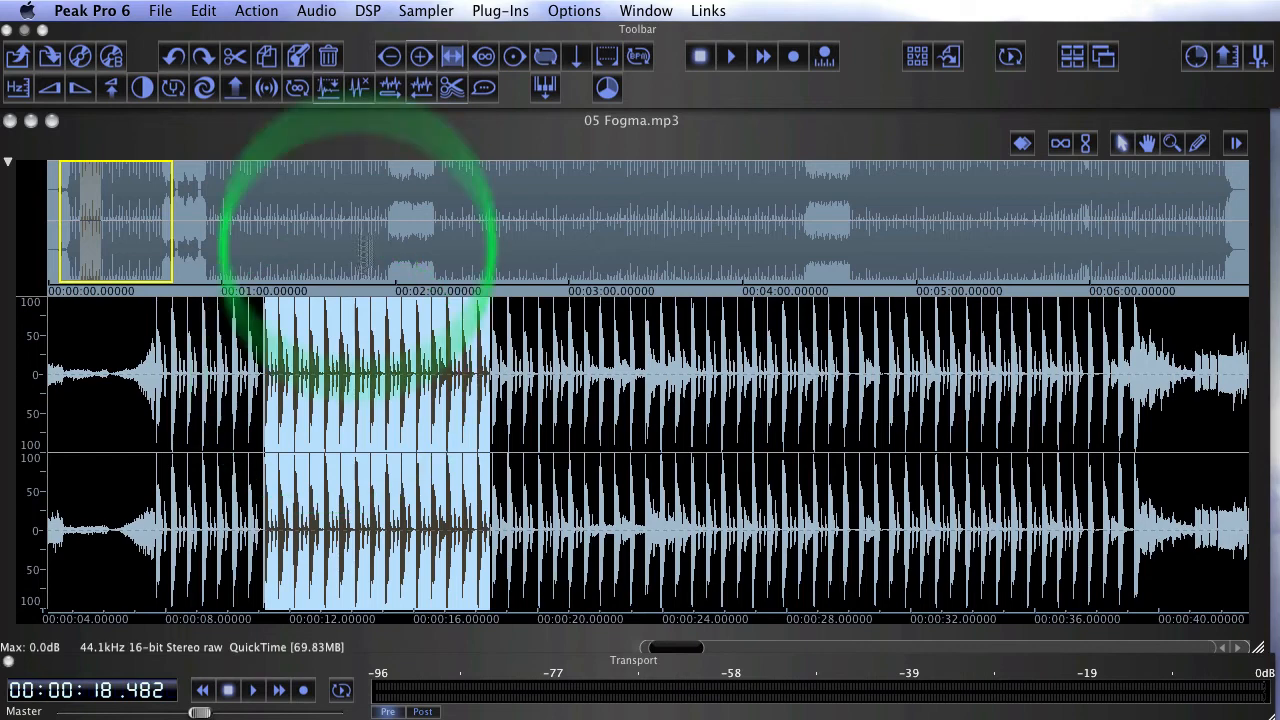
left_click(203, 10)
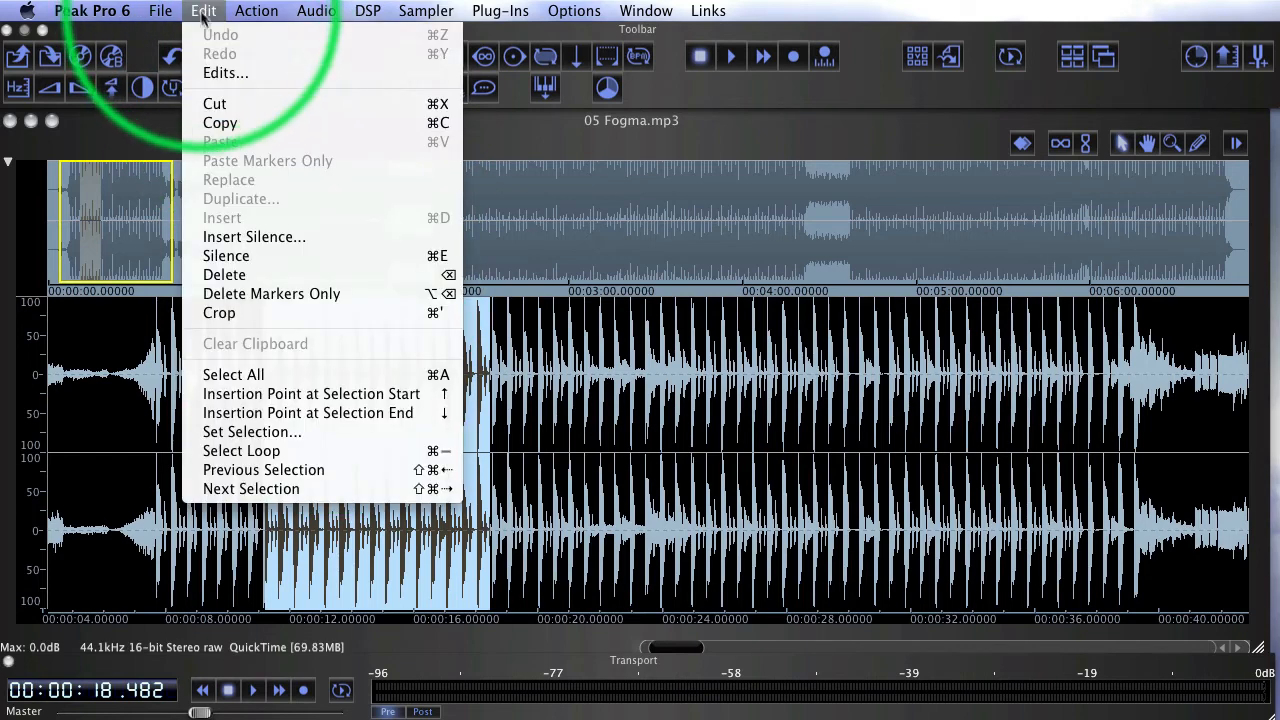
left_click(268, 312)
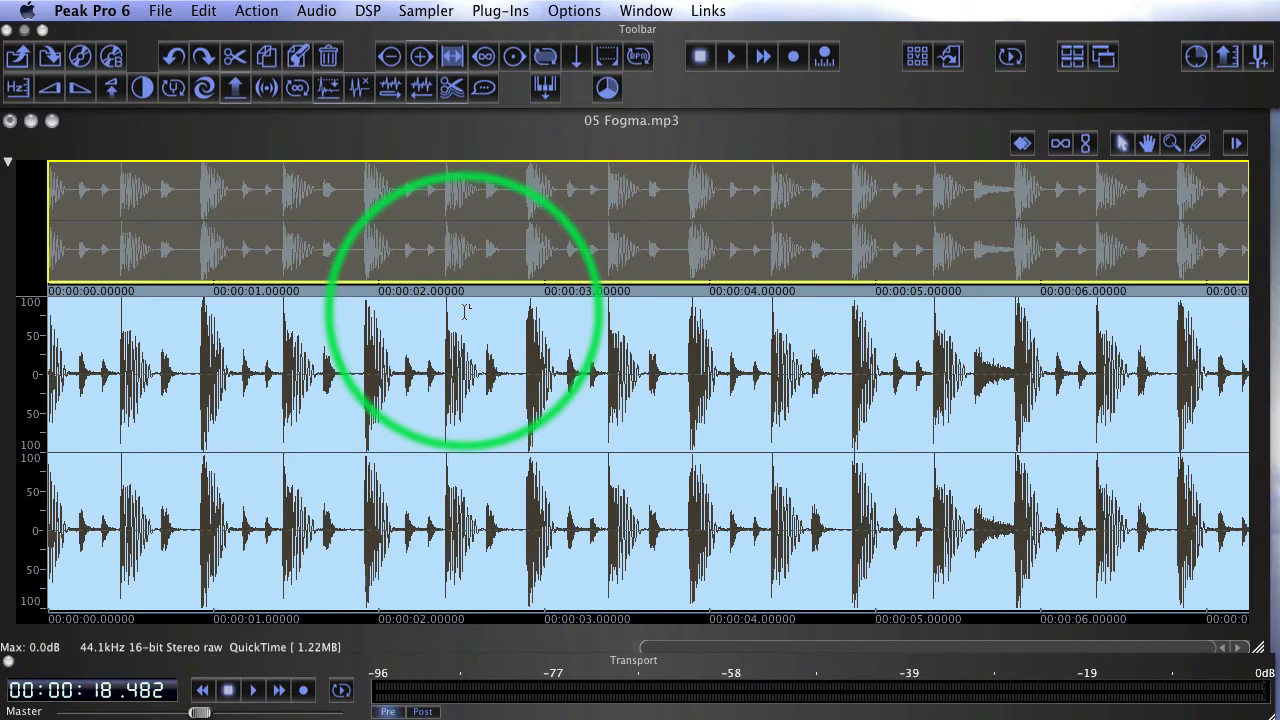
key("space")
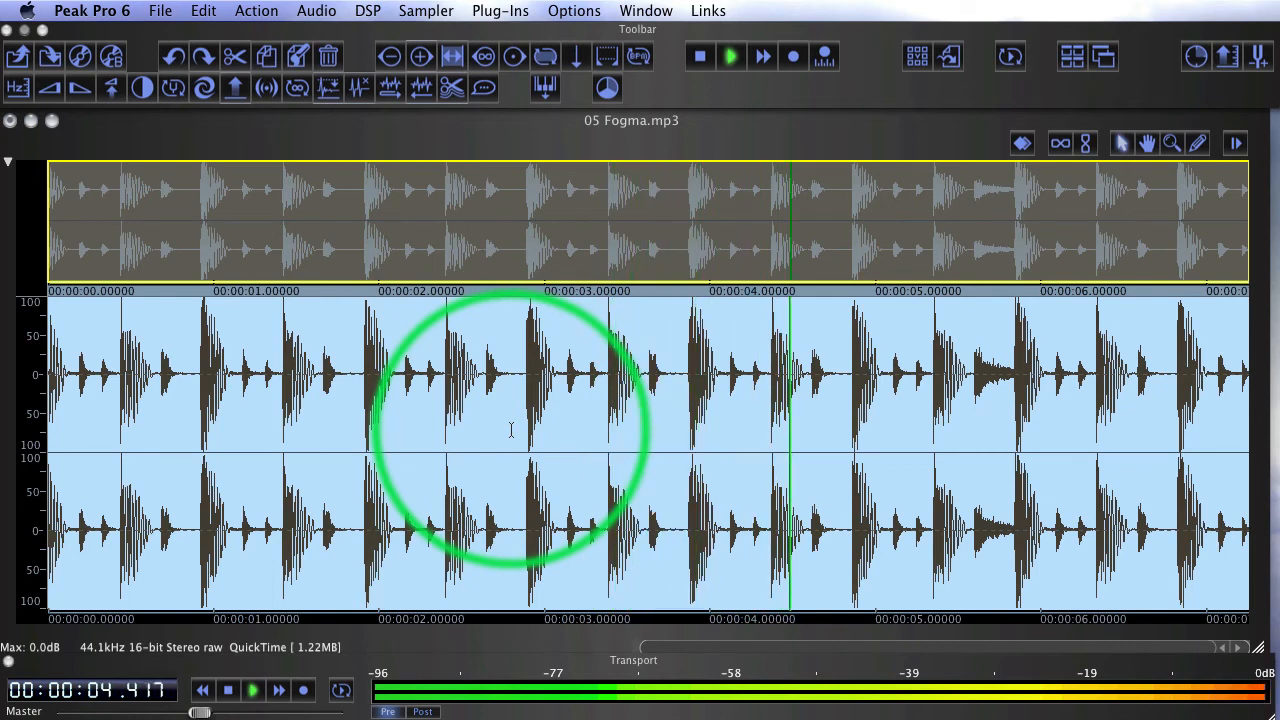
key("space")
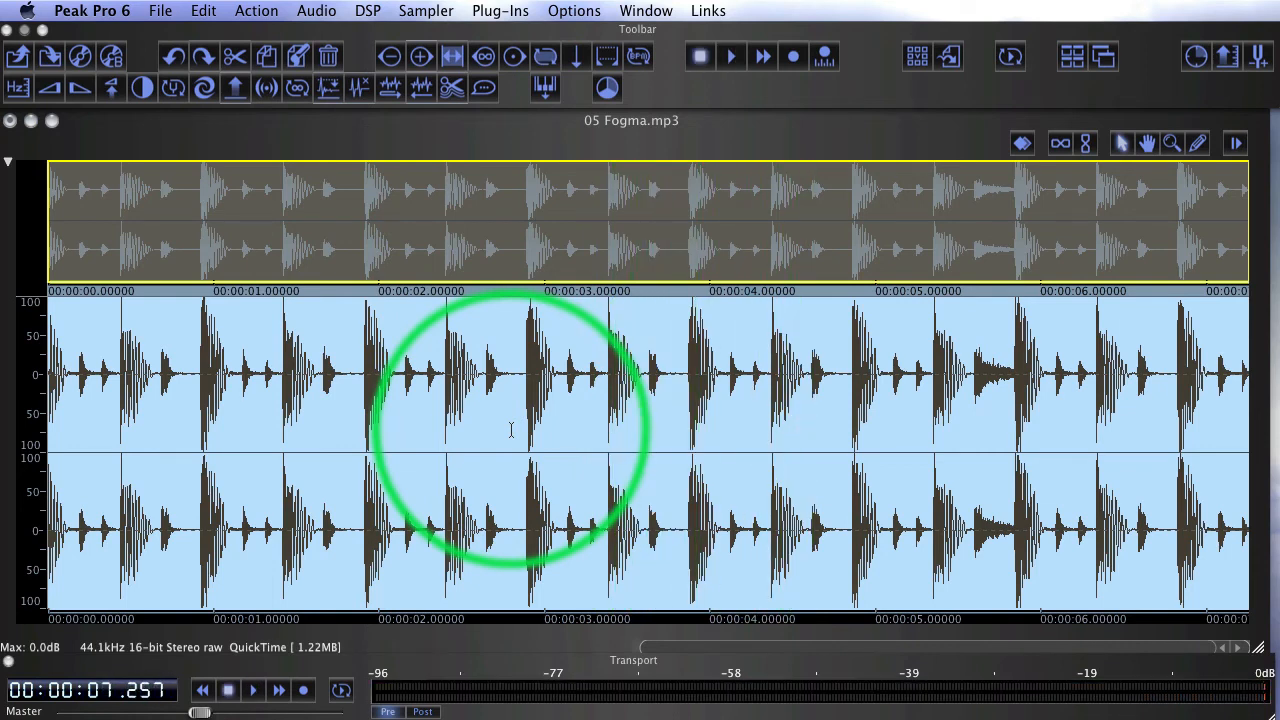
Save the cropped loop to the Desktop as the AIFF file Fogma drumloop at 24-bits, replacing the existing file
left_click(160, 10)
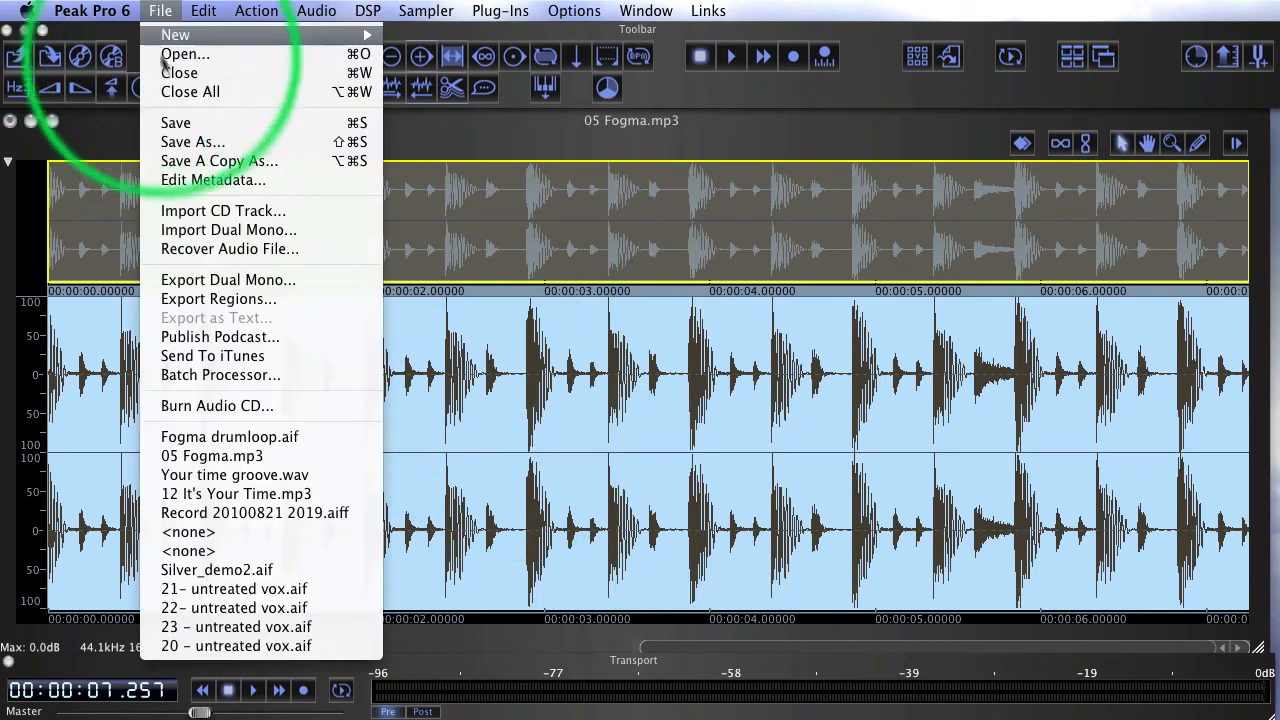
left_click(193, 142)
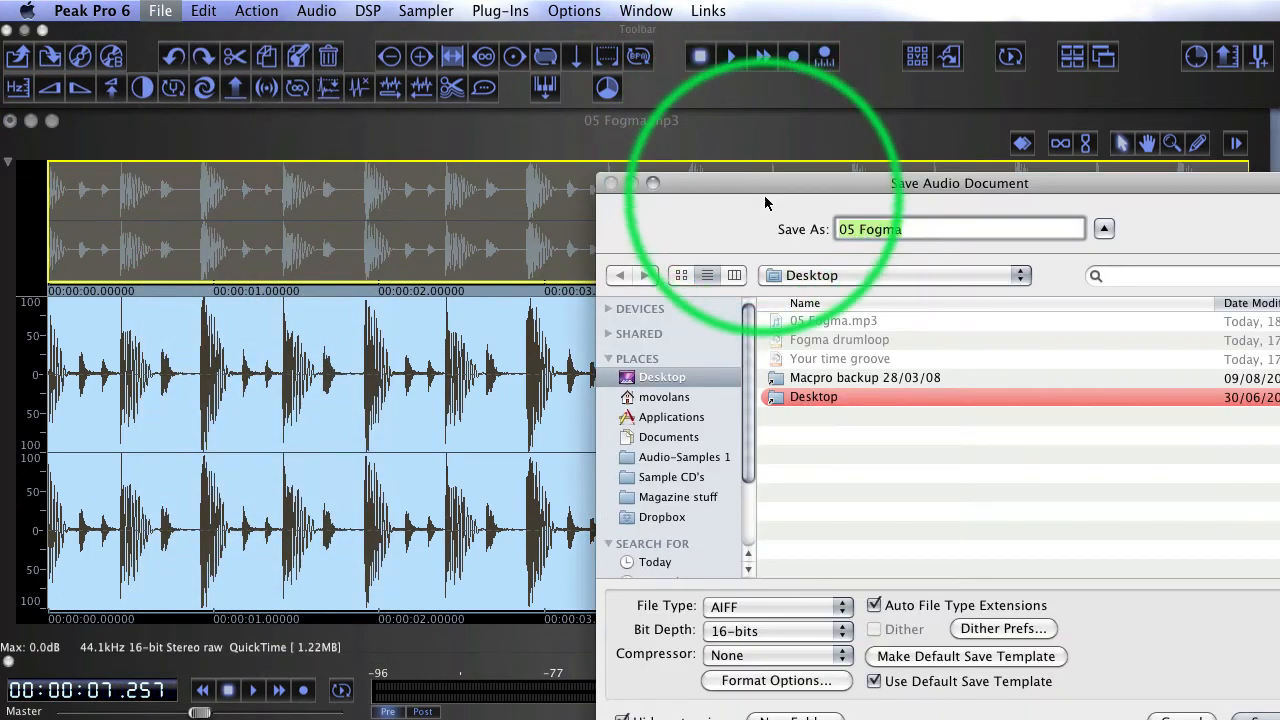
left_click_drag(710, 192, 509, 129)
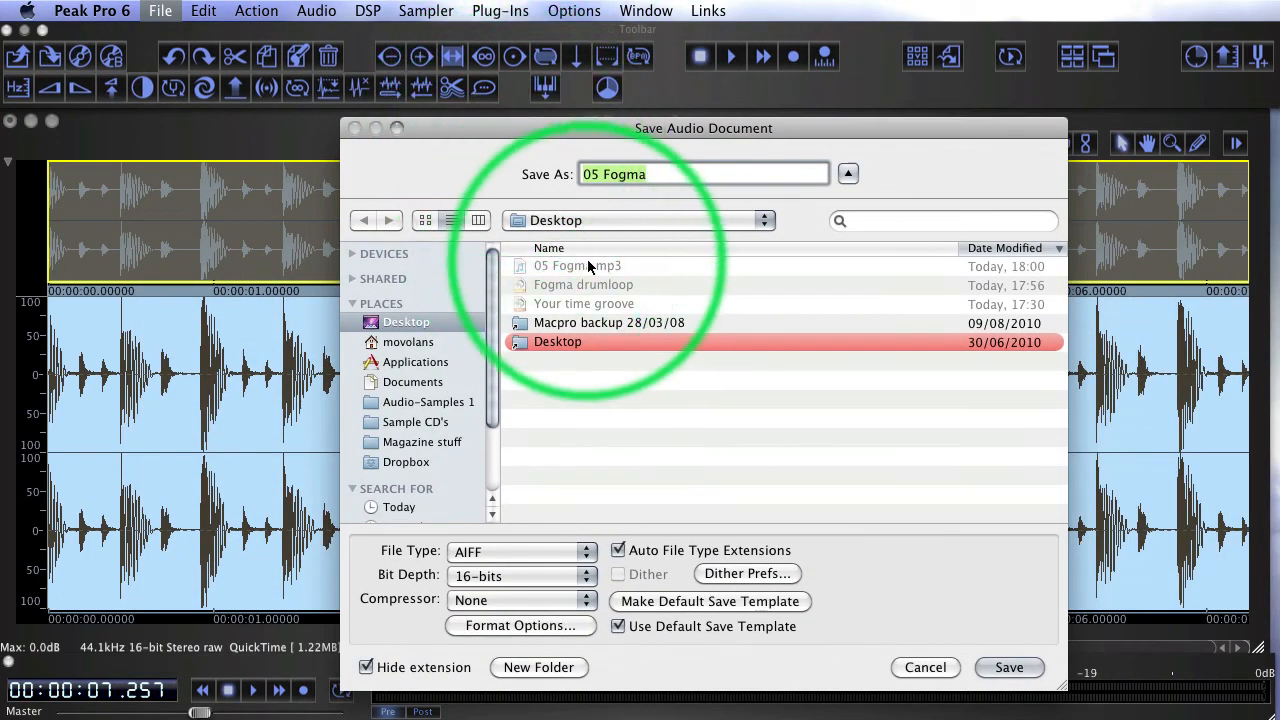
left_click(571, 285)
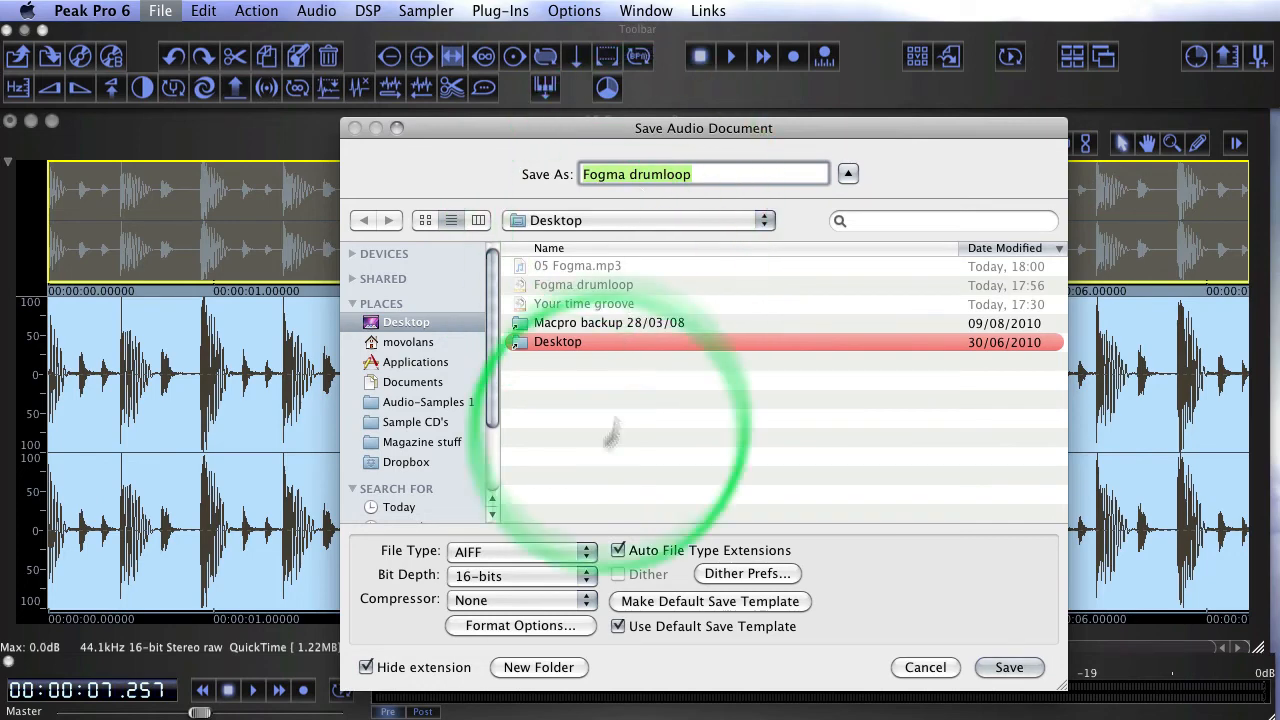
left_click(520, 576)
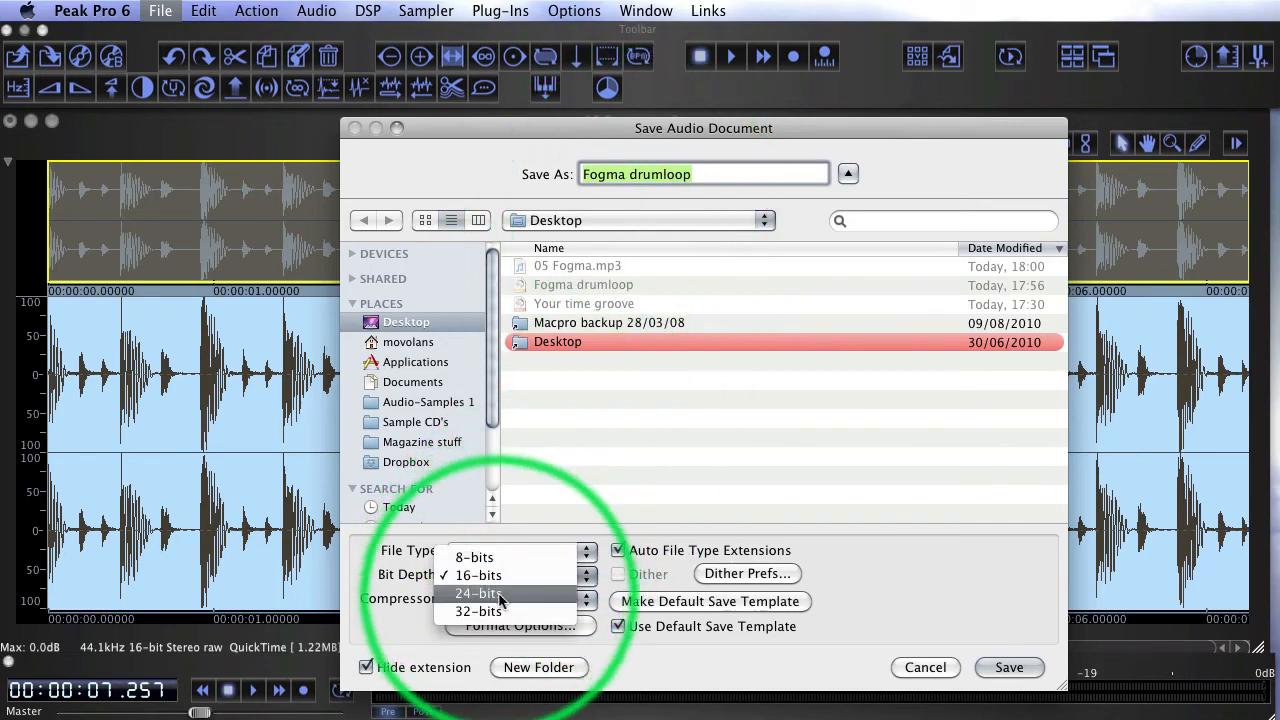
left_click(478, 597)
left_click(1009, 667)
left_click(850, 260)
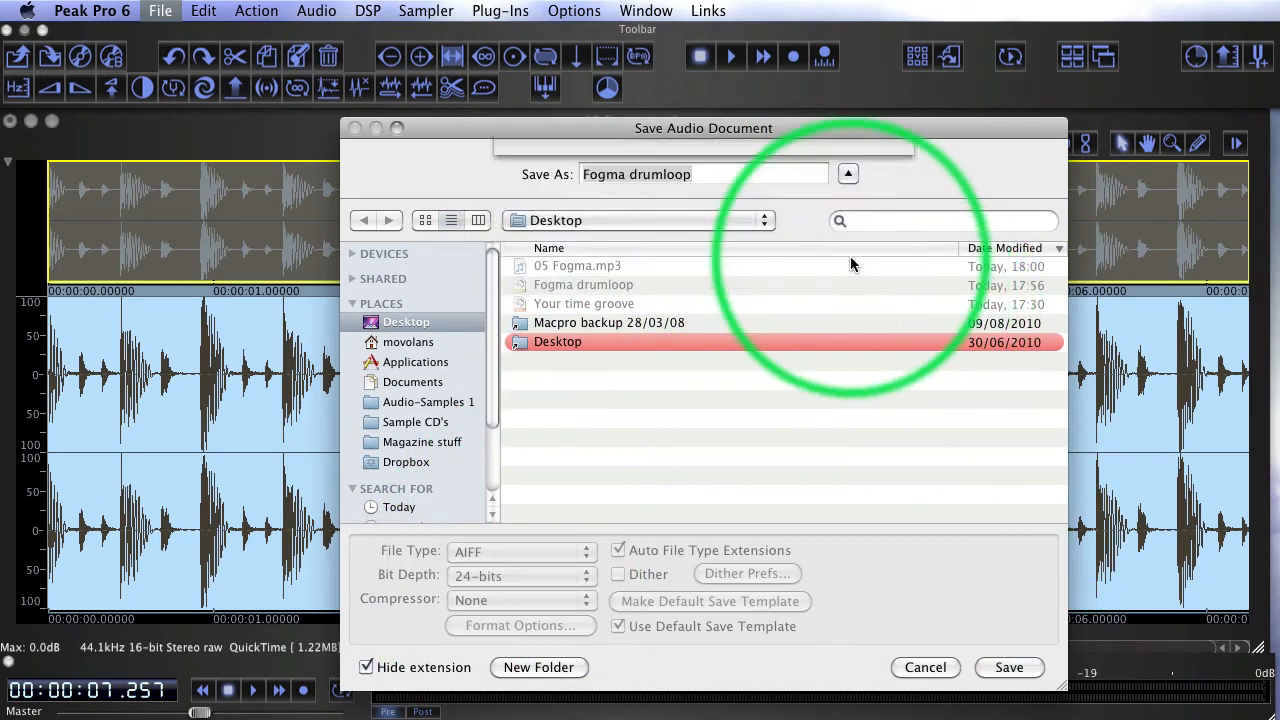